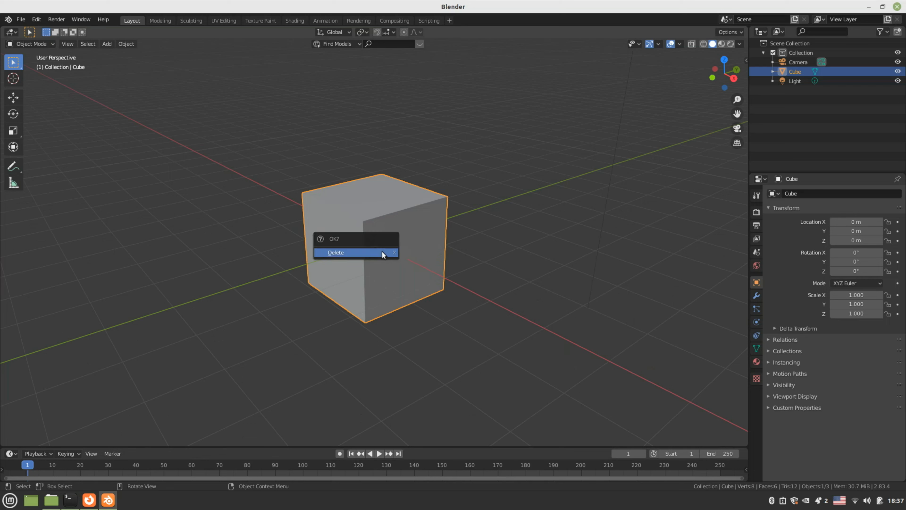
Step: Delete the default cube and snap the 3D cursor to the world origin
{"action": "left_click", "coordinate": [382, 254]}
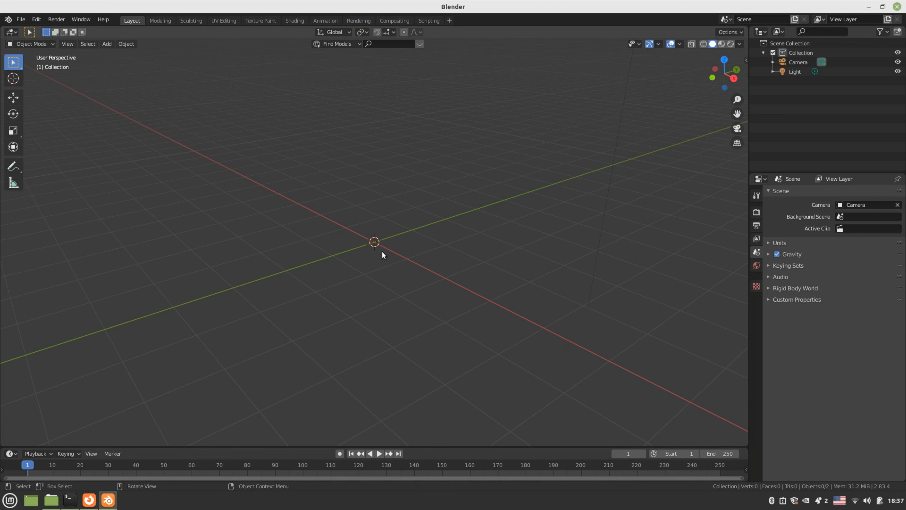
{"action": "key", "text": "KP_3"}
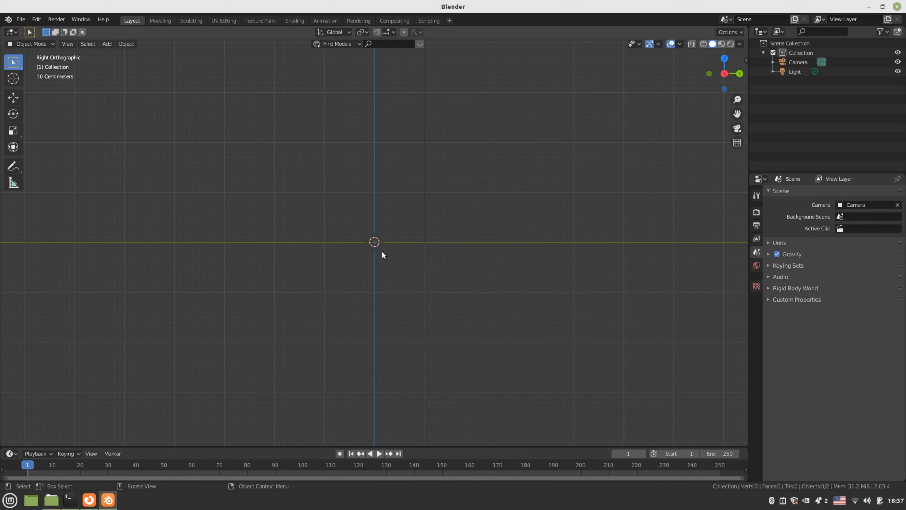
{"action": "scroll", "coordinate": [383, 254], "scroll_direction": "up", "scroll_amount": 2}
{"action": "key", "text": "shift+s"}
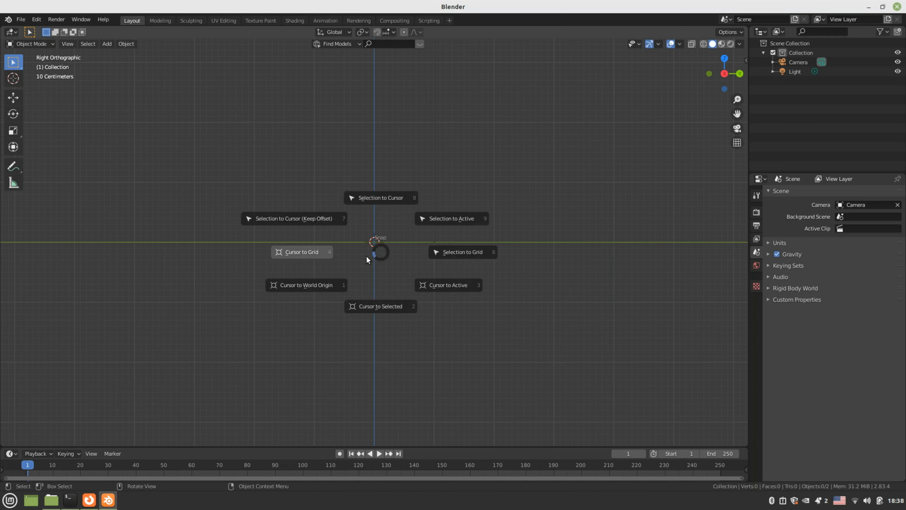
{"action": "left_click", "coordinate": [318, 285]}
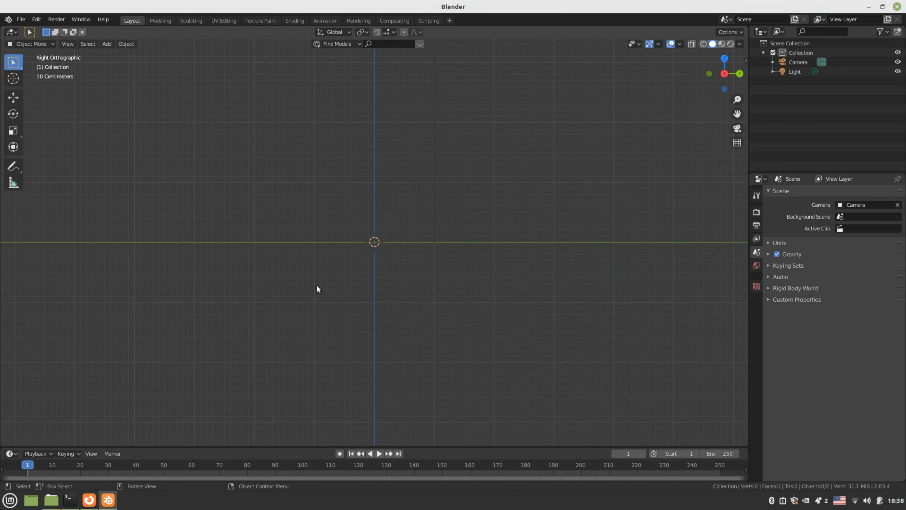
Step: Add an image empty at the world origin in the right orthographic view and align it to the view
{"action": "key", "text": "shift+a"}
{"action": "mouse_move", "coordinate": [328, 376]}
{"action": "left_click", "coordinate": [385, 441]}
{"action": "scroll", "coordinate": [157, 400], "scroll_direction": "up", "scroll_amount": 1}
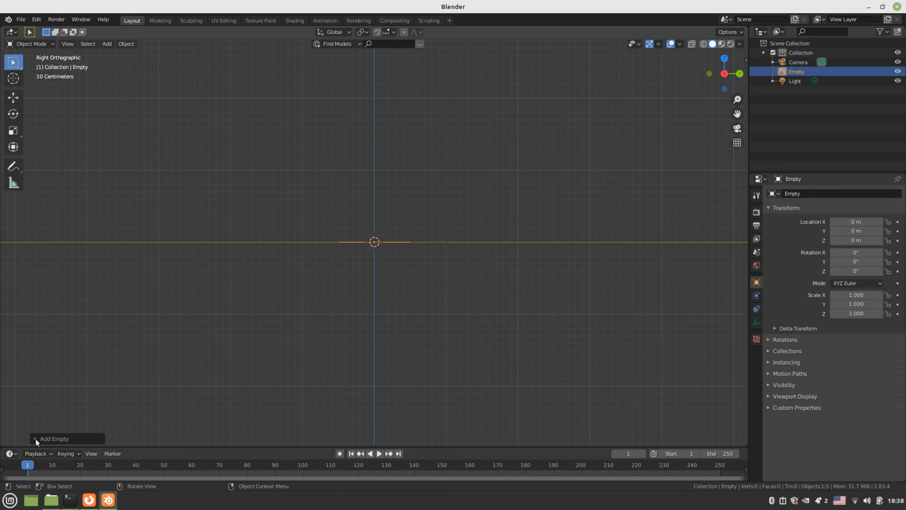
{"action": "left_click", "coordinate": [35, 438]}
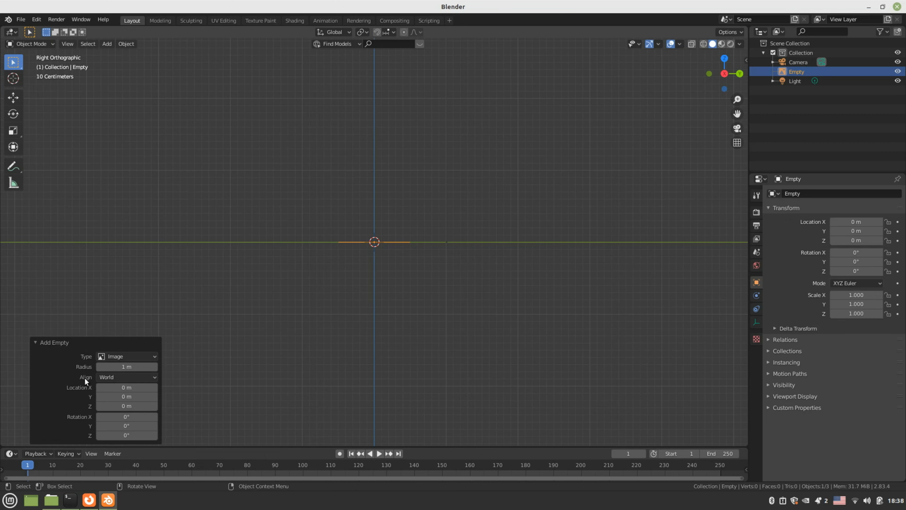
{"action": "left_click", "coordinate": [104, 378]}
{"action": "left_click", "coordinate": [106, 397]}
Step: Load Classic_sonic_orthographic.jpg from the Downloads folder into the empty and scale it up to about 7.2
{"action": "left_click", "coordinate": [756, 322]}
{"action": "left_click", "coordinate": [845, 347]}
{"action": "left_click", "coordinate": [236, 222]}
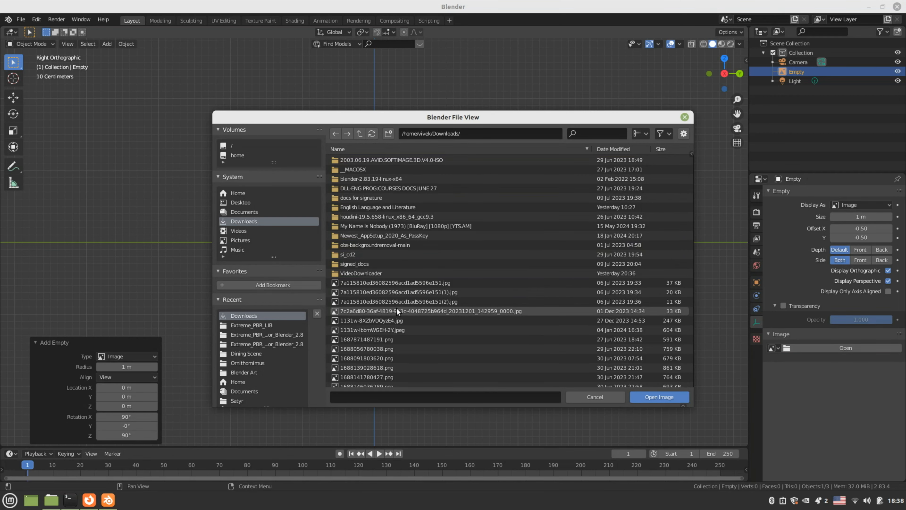
{"action": "scroll", "coordinate": [396, 308], "scroll_direction": "down", "scroll_amount": 3}
{"action": "scroll", "coordinate": [396, 309], "scroll_direction": "down", "scroll_amount": 8}
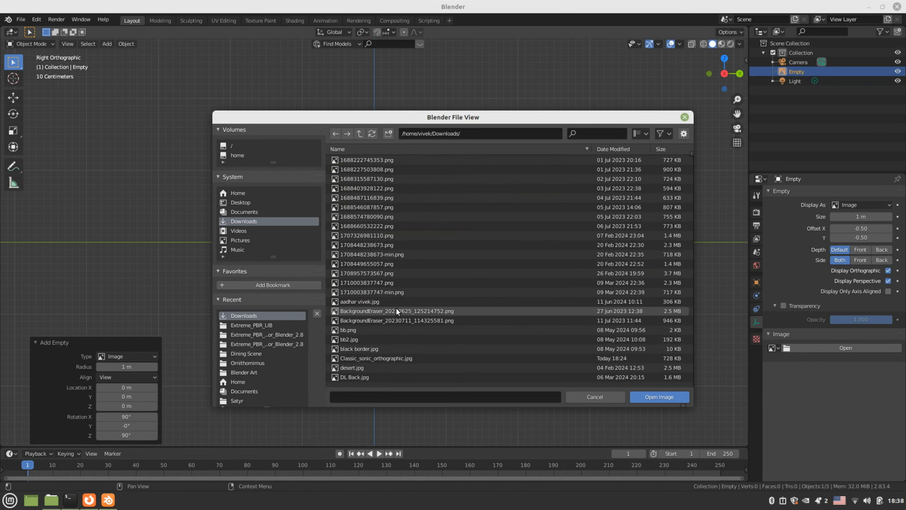
{"action": "left_click", "coordinate": [379, 321]}
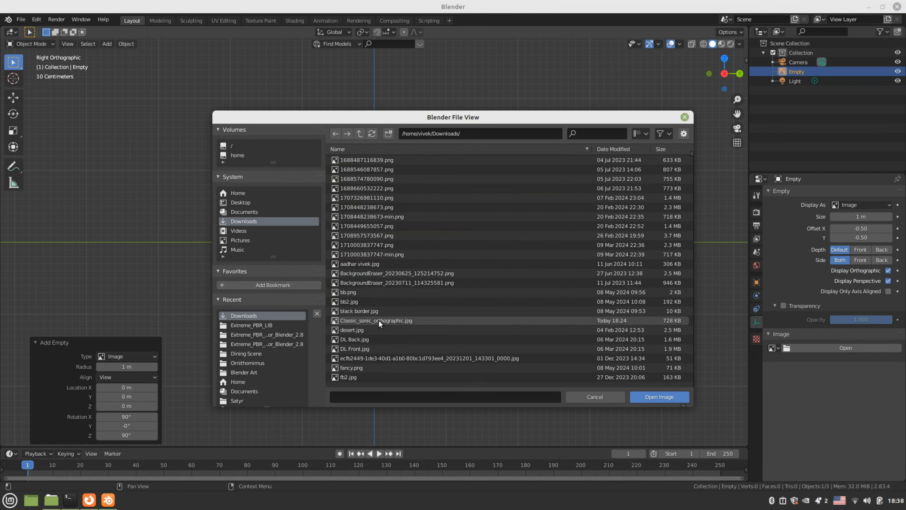
{"action": "left_click", "coordinate": [659, 397]}
{"action": "key", "text": "s"}
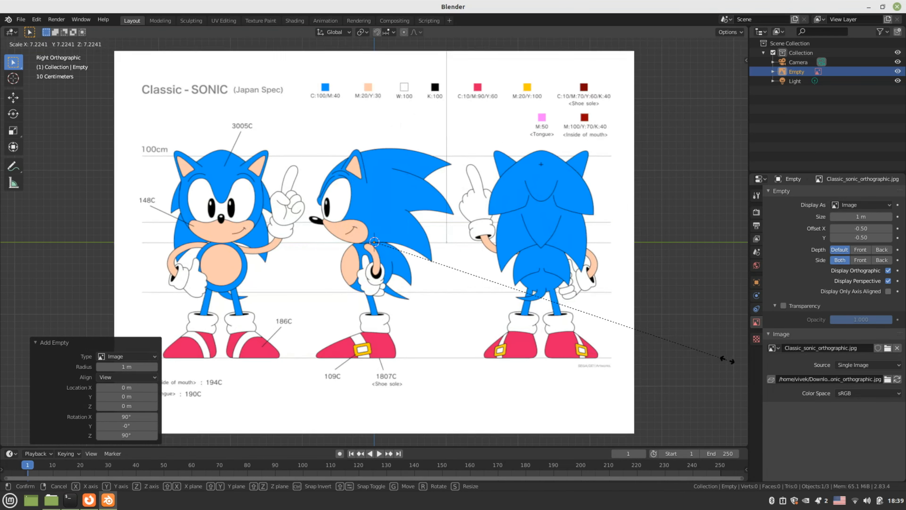
{"action": "left_click", "coordinate": [726, 359]}
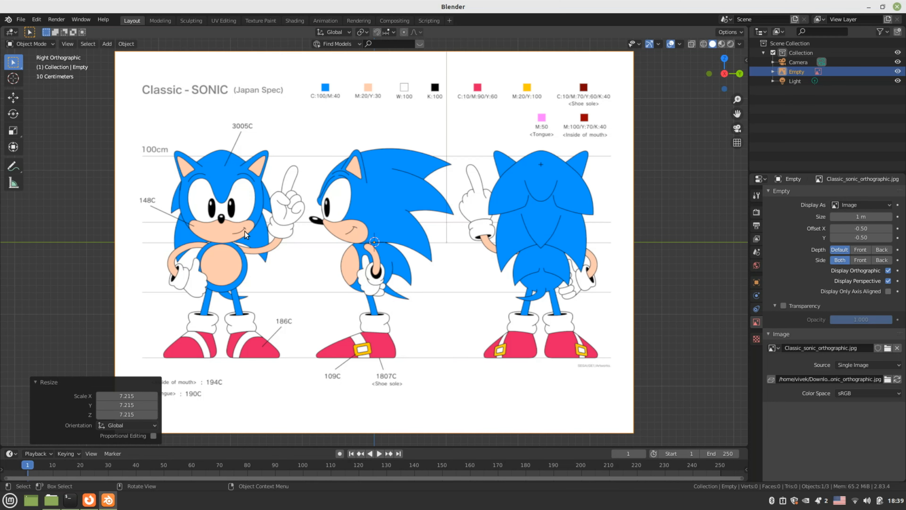
Step: Duplicate the reference image and rotate the copy 90° about Z so it faces the front view
{"action": "key", "text": "KP_7"}
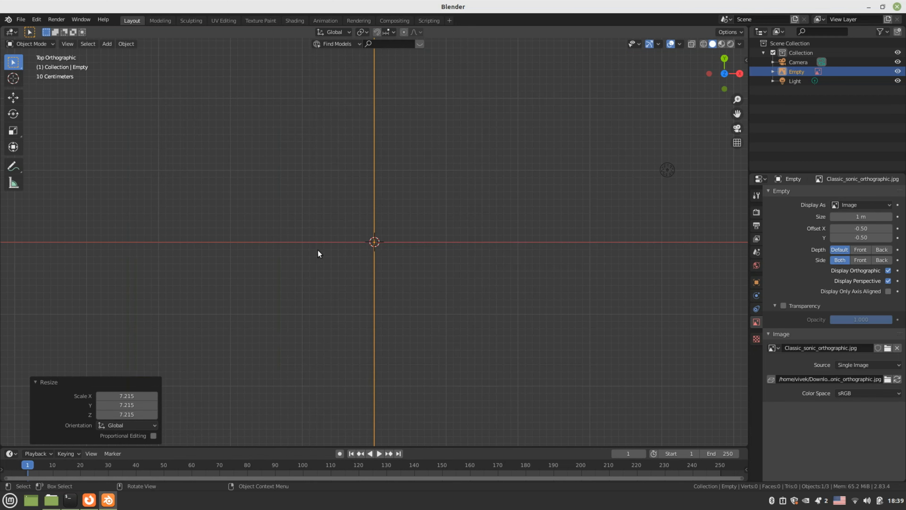
{"action": "scroll", "coordinate": [318, 250], "scroll_direction": "down", "scroll_amount": 4}
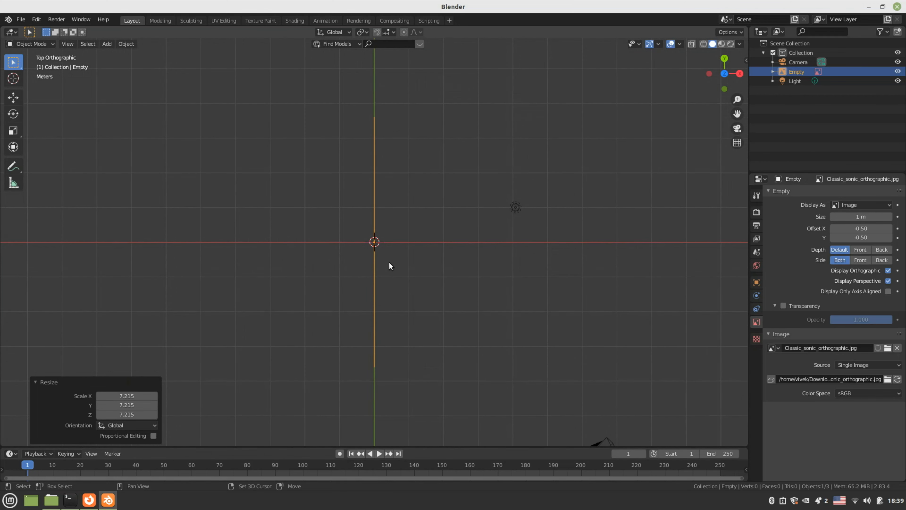
{"action": "key", "text": "shift+d"}
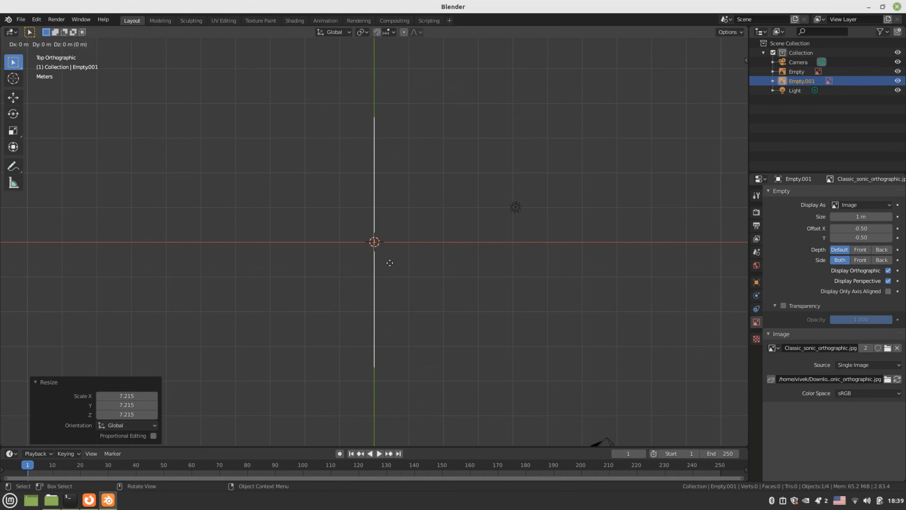
{"action": "key", "text": "r"}
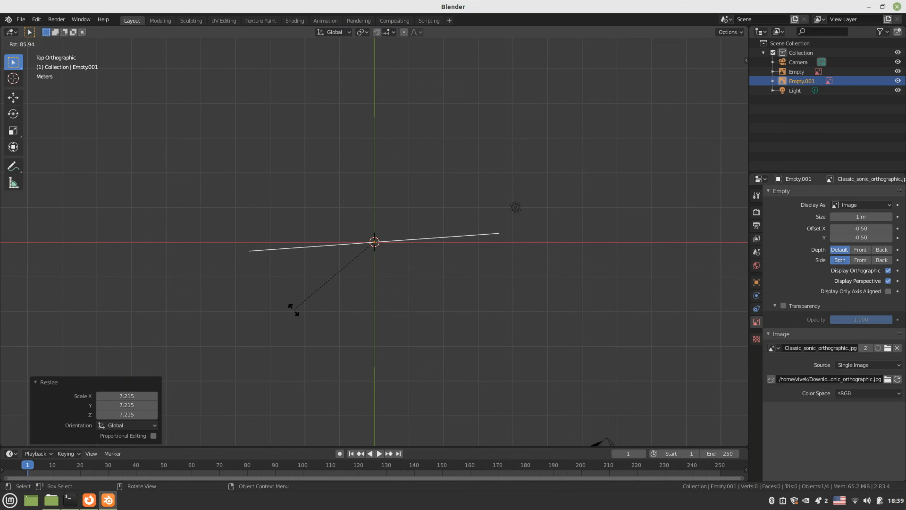
{"action": "left_click", "coordinate": [271, 316]}
{"action": "middle_click_drag", "start_coordinate": [407, 343], "coordinate": [409, 260]}
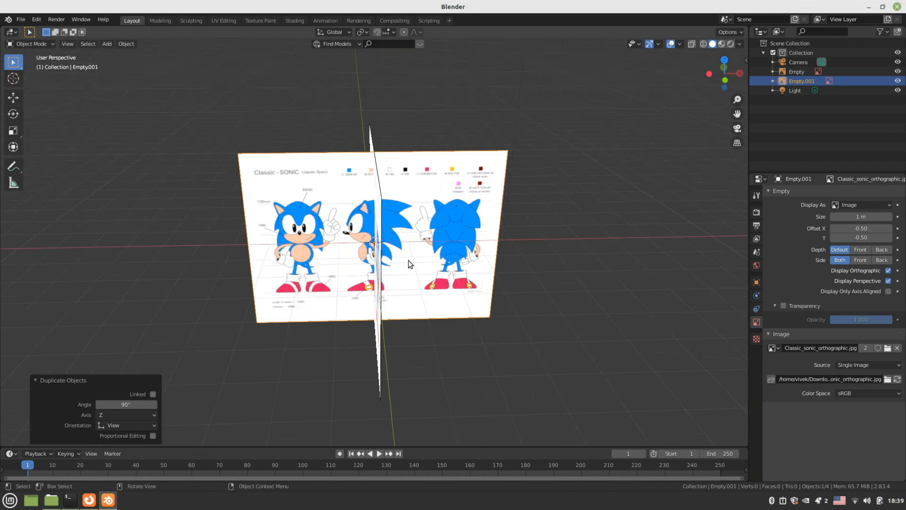
{"action": "key", "text": "KP_1"}
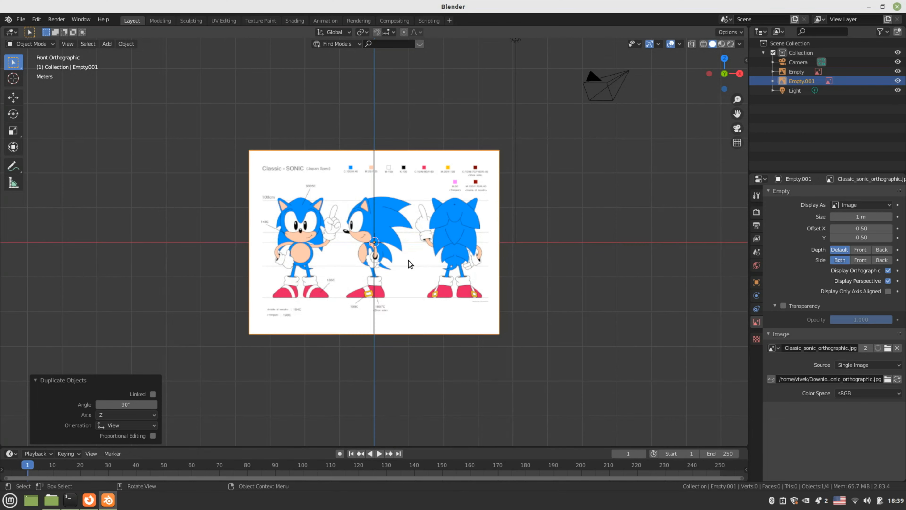
{"action": "scroll", "coordinate": [409, 260], "scroll_direction": "up", "scroll_amount": 2}
{"action": "scroll", "coordinate": [408, 260], "scroll_direction": "up", "scroll_amount": 1}
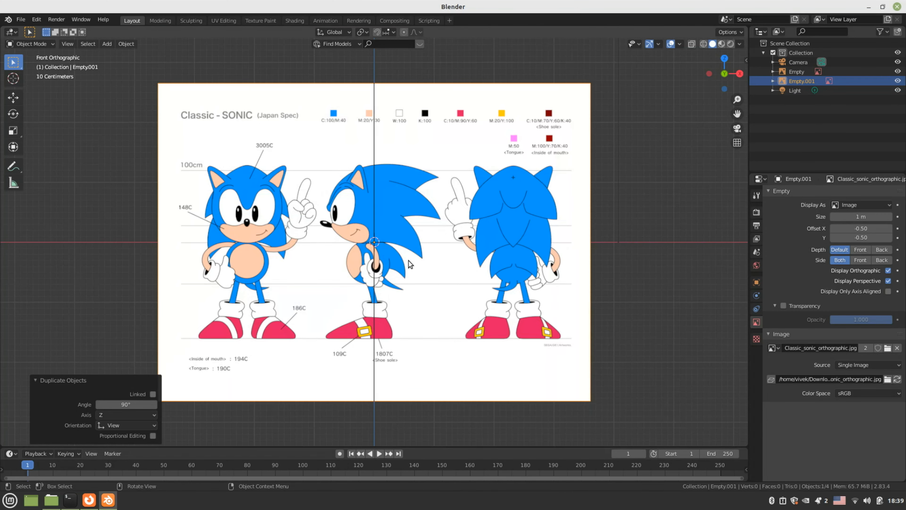
{"action": "key", "text": "KP_3"}
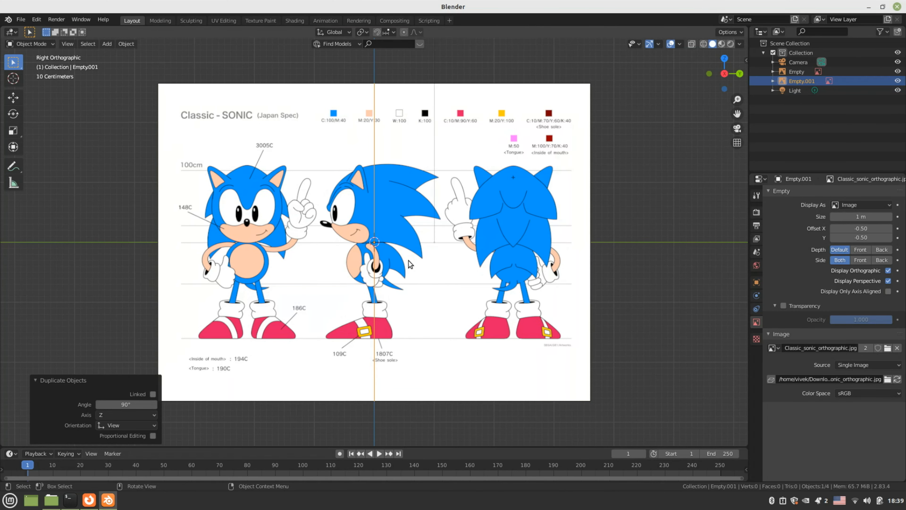
{"action": "key", "text": "KP_1"}
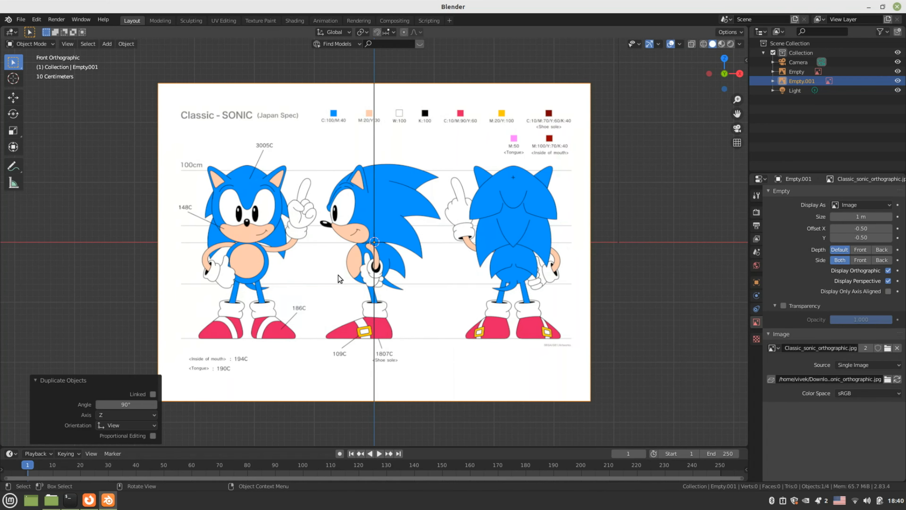
Step: Add a UV sphere with 32 segments, 16 rings and a 1 m radius at the world origin
{"action": "middle_click_drag", "start_coordinate": [337, 275], "coordinate": [370, 275], "text": "shift"}
{"action": "scroll", "coordinate": [370, 276], "scroll_direction": "up", "scroll_amount": 4}
{"action": "key", "text": "shift+a"}
{"action": "mouse_move", "coordinate": [404, 170]}
{"action": "left_click", "coordinate": [517, 204]}
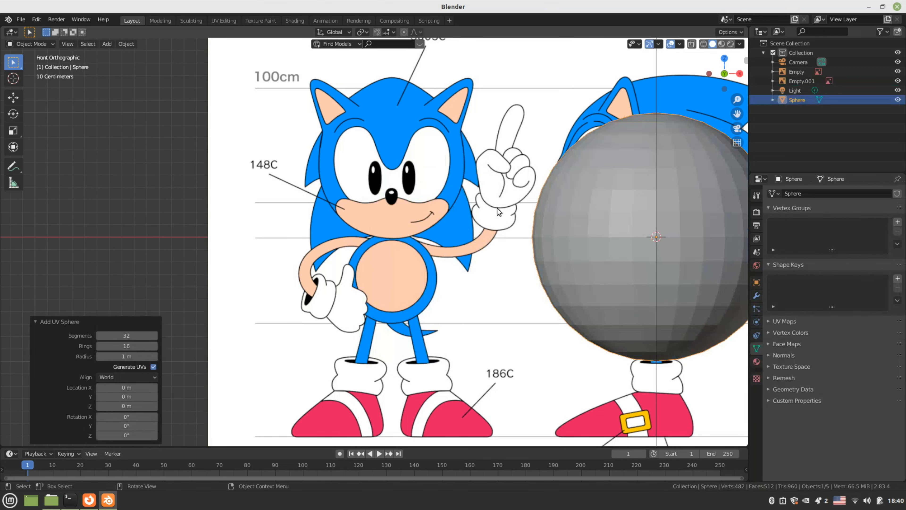
Step: Move the sphere onto Sonic's head in the front view and scale it down to fit the head
{"action": "key", "text": "g"}
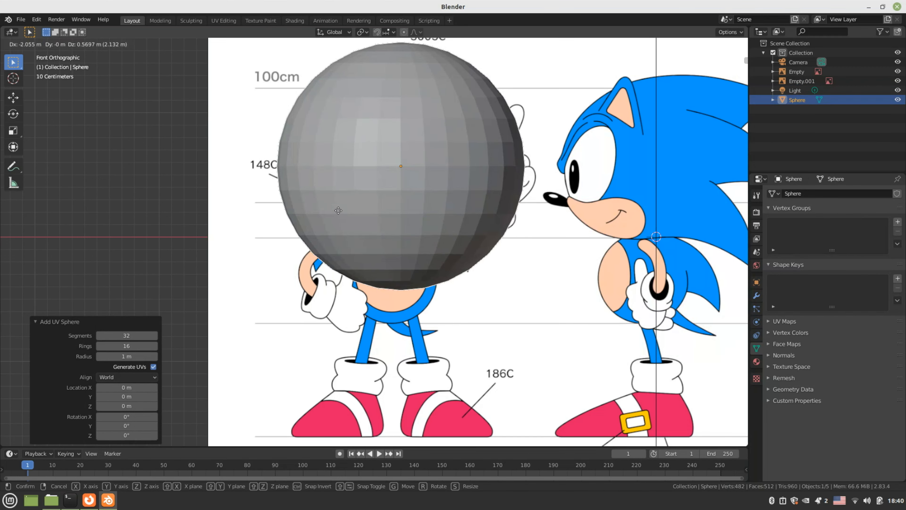
{"action": "left_click", "coordinate": [339, 208]}
{"action": "key", "text": "s"}
{"action": "left_click", "coordinate": [383, 226]}
{"action": "key", "text": "g"}
{"action": "left_click", "coordinate": [381, 233]}
Step: Duplicate the head sphere downward, scale the copy to about 0.68, and fit it over Sonic's torso
{"action": "key", "text": "shift+d"}
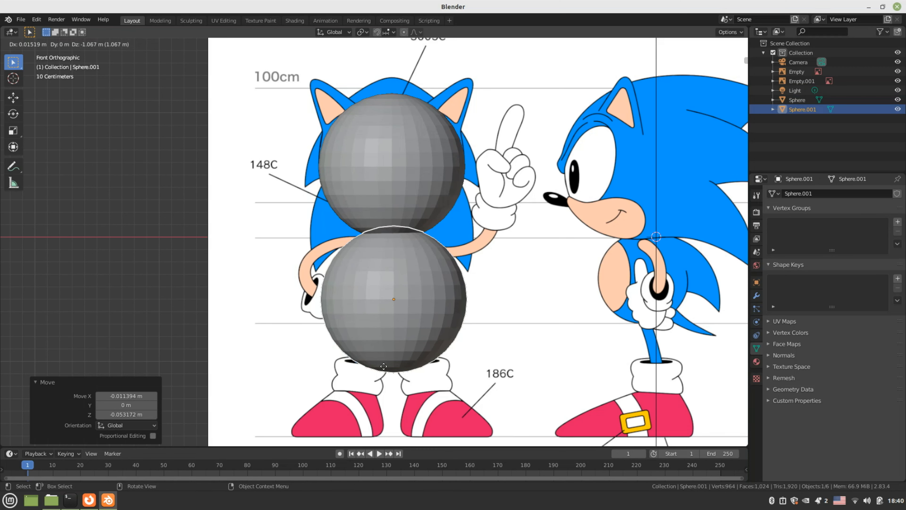
{"action": "left_click", "coordinate": [383, 366]}
{"action": "key", "text": "s"}
{"action": "left_click", "coordinate": [475, 358]}
{"action": "key", "text": "g"}
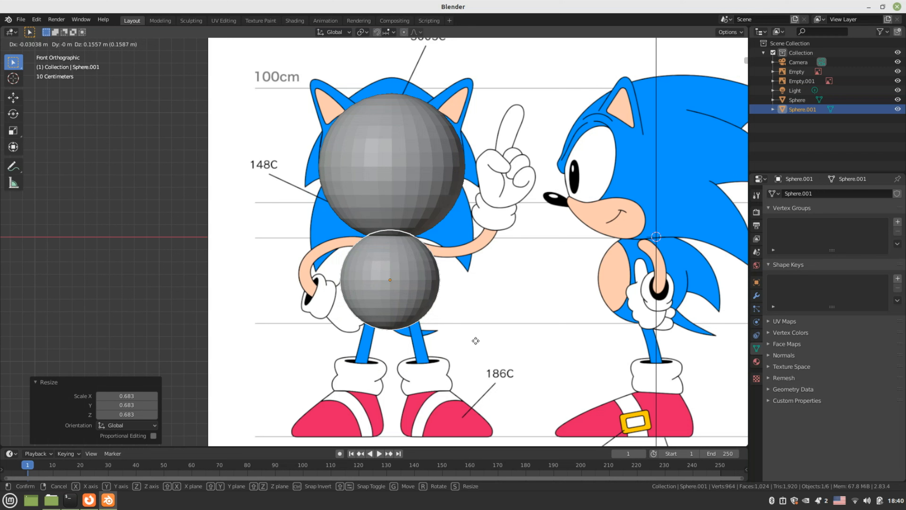
{"action": "left_click", "coordinate": [491, 349]}
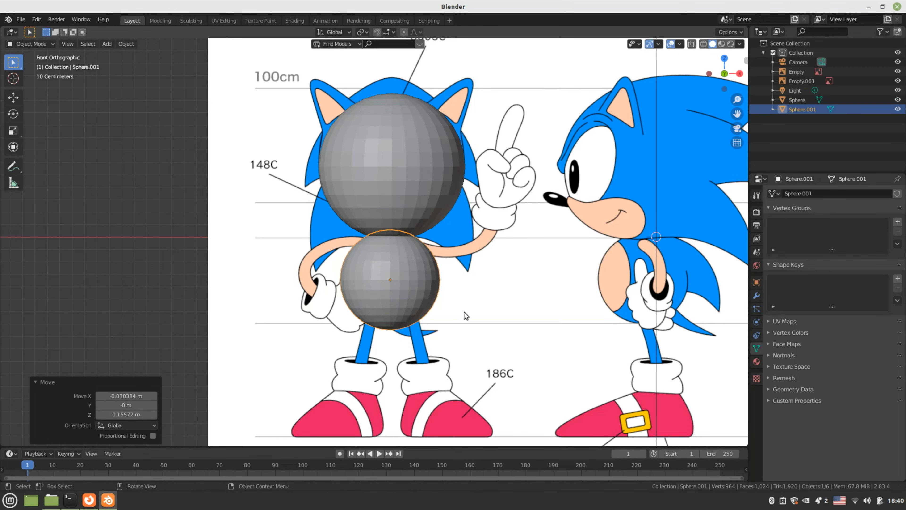
Step: Set the side-view reference image's depth to Back
{"action": "key", "text": "KP_3"}
{"action": "scroll", "coordinate": [463, 311], "scroll_direction": "down", "scroll_amount": 6}
{"action": "middle_click_drag", "start_coordinate": [463, 312], "coordinate": [378, 323]}
{"action": "key", "text": "KP_3"}
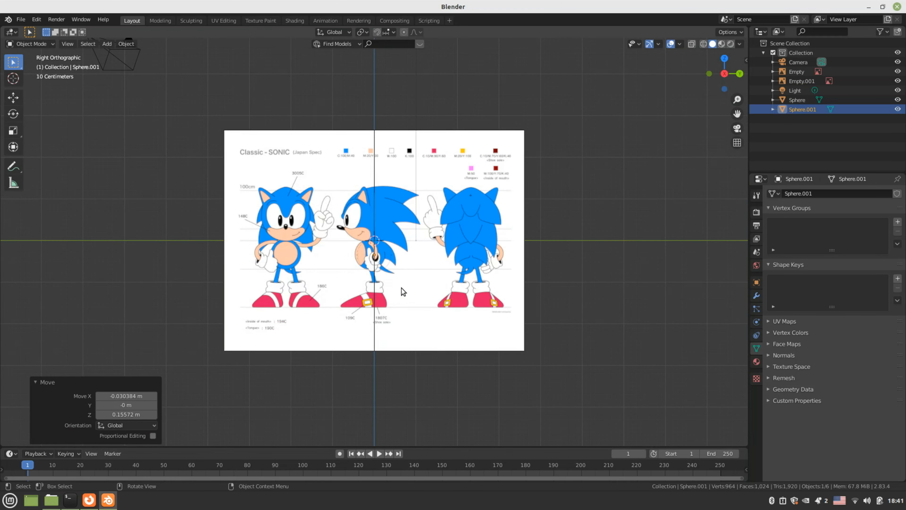
{"action": "left_click", "coordinate": [514, 270]}
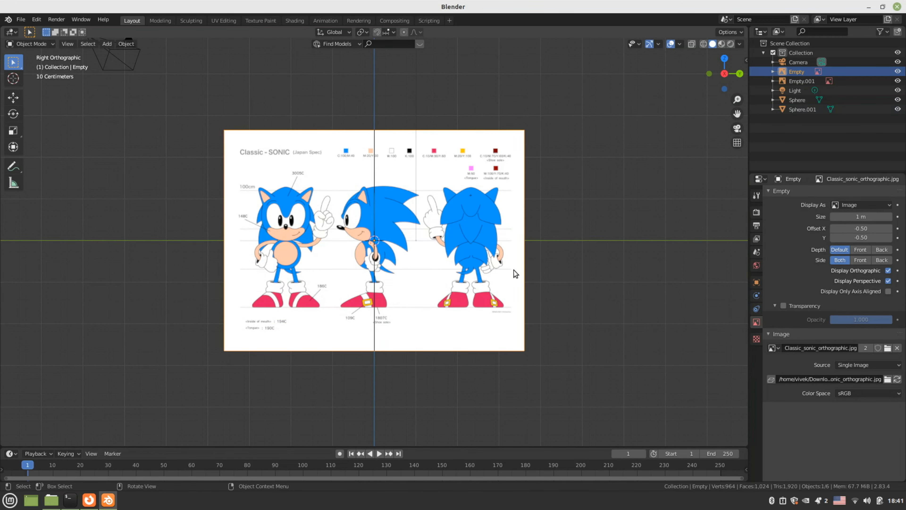
{"action": "left_click", "coordinate": [862, 250]}
{"action": "left_click", "coordinate": [883, 250]}
Step: Move both spheres together about -0.055 m along Y over the side-view drawing
{"action": "scroll", "coordinate": [421, 250], "scroll_direction": "up", "scroll_amount": 4}
{"action": "left_click", "coordinate": [378, 210]}
{"action": "left_click", "coordinate": [380, 263], "text": "shift"}
{"action": "key", "text": "g"}
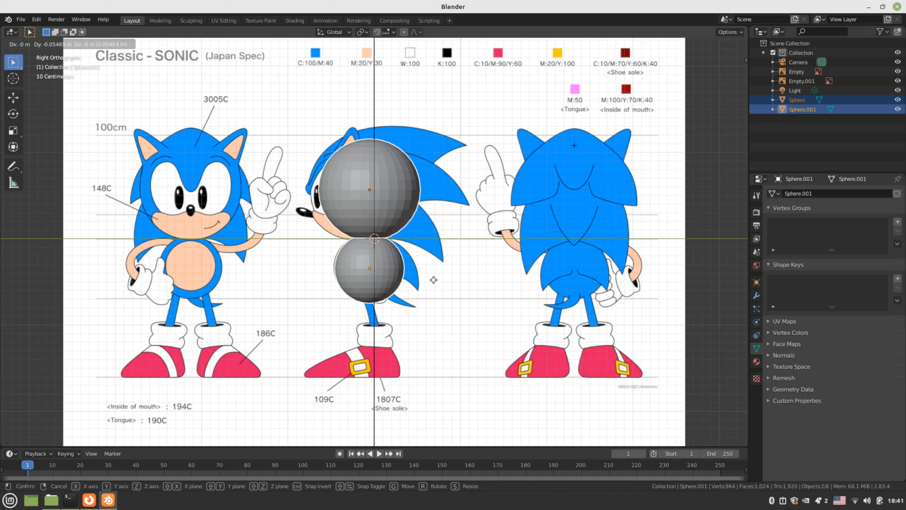
{"action": "left_click", "coordinate": [433, 279]}
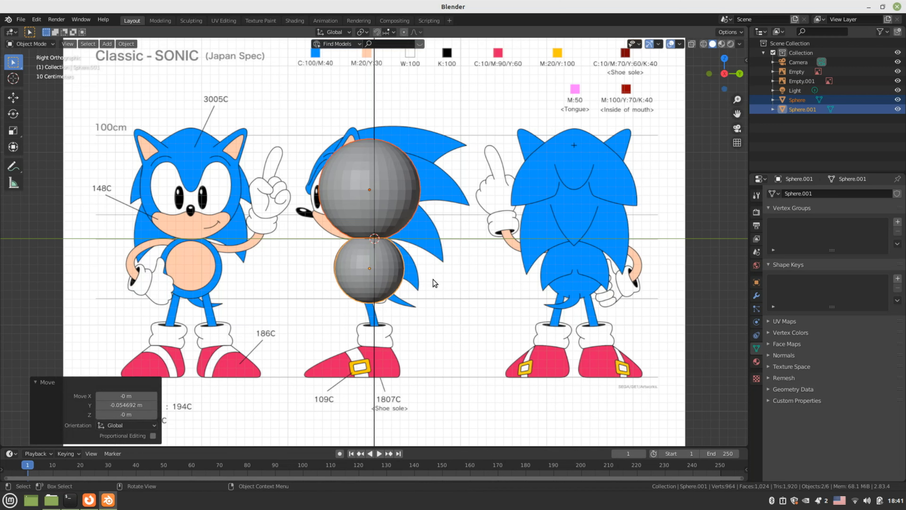
Step: Move the head sphere about -0.126 m along Y and -0.016 m along Z to match the side-view head
{"action": "left_click", "coordinate": [363, 206]}
{"action": "key", "text": "g"}
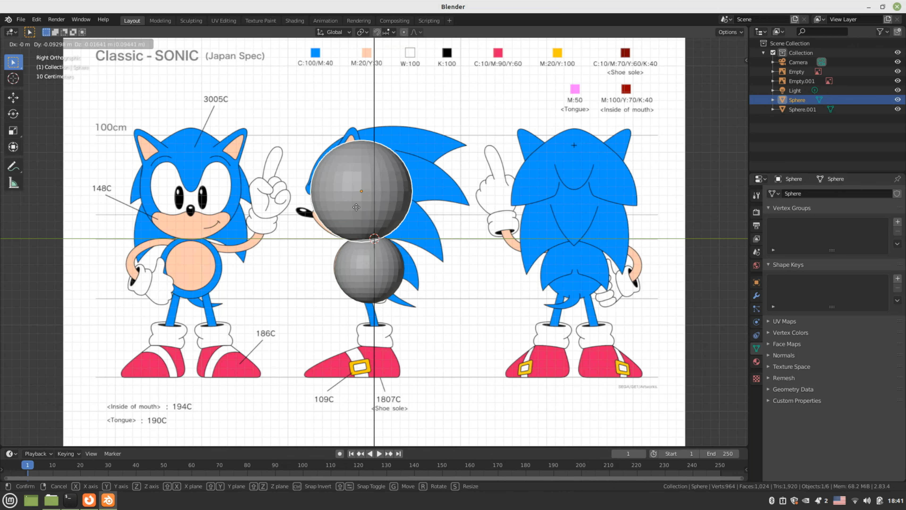
{"action": "left_click", "coordinate": [353, 209]}
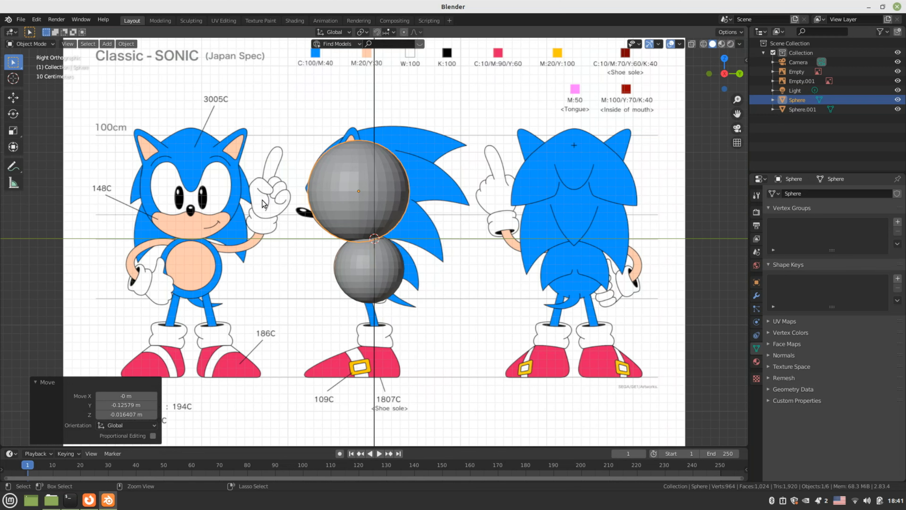
Step: Create a folder named sonic inside Blender Art and save the scene there as sonic.blend
{"action": "key", "text": "ctrl+s"}
{"action": "left_click", "coordinate": [359, 133]}
{"action": "left_click", "coordinate": [388, 134]}
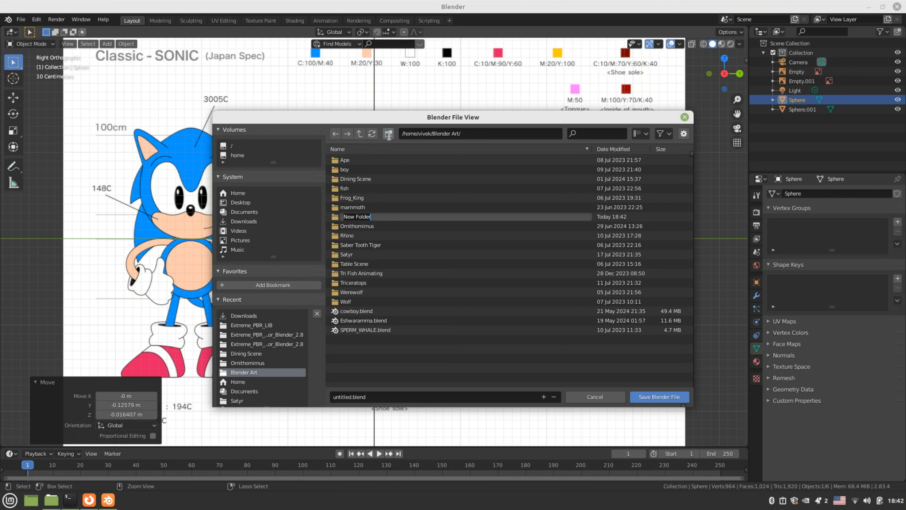
{"action": "type", "text": "sonic"}
{"action": "key", "text": "Return"}
{"action": "double_click", "coordinate": [347, 254]}
{"action": "left_click", "coordinate": [410, 397]}
{"action": "type", "text": "sonic"}
{"action": "key", "text": "Return"}
{"action": "left_click", "coordinate": [659, 397]}
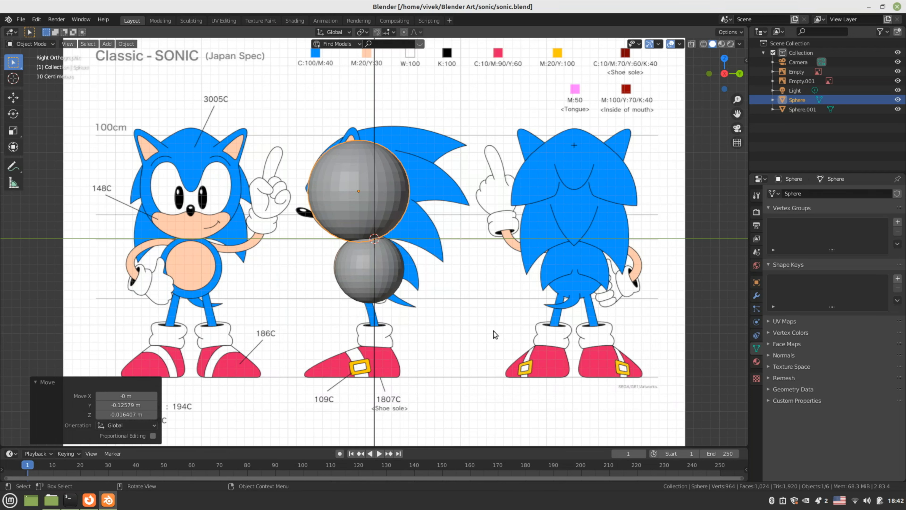
Step: Snap the 3D cursor to the world origin with the head sphere selected
{"action": "key", "text": "shift+s"}
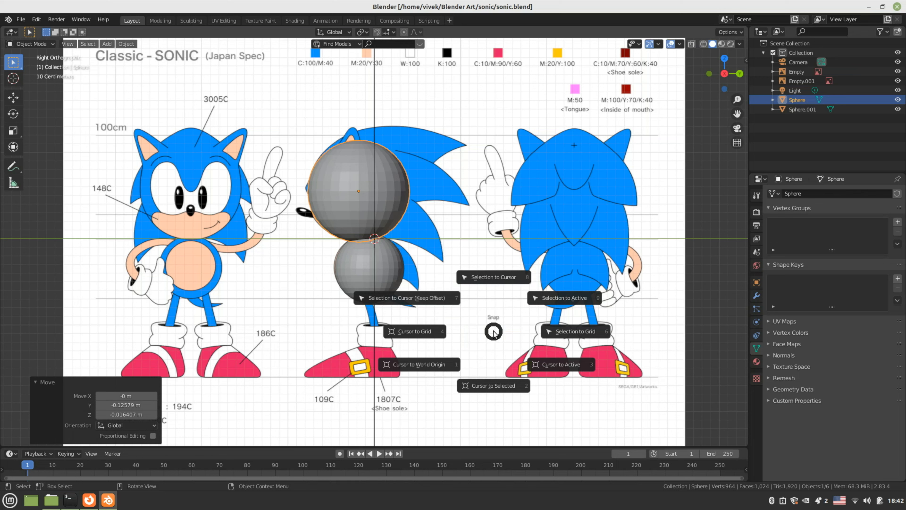
{"action": "left_click", "coordinate": [432, 366]}
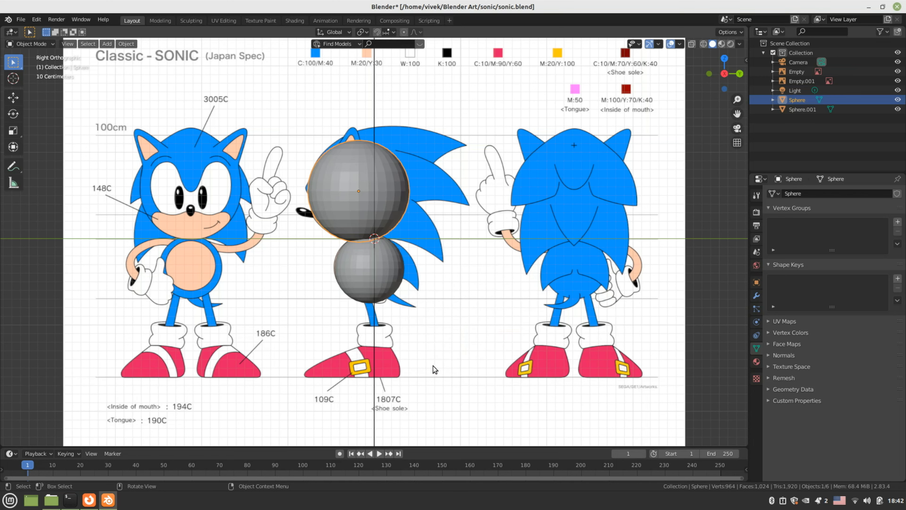
Step: Save the scene, then join the head and body spheres into a single object
{"action": "key", "text": "ctrl+s"}
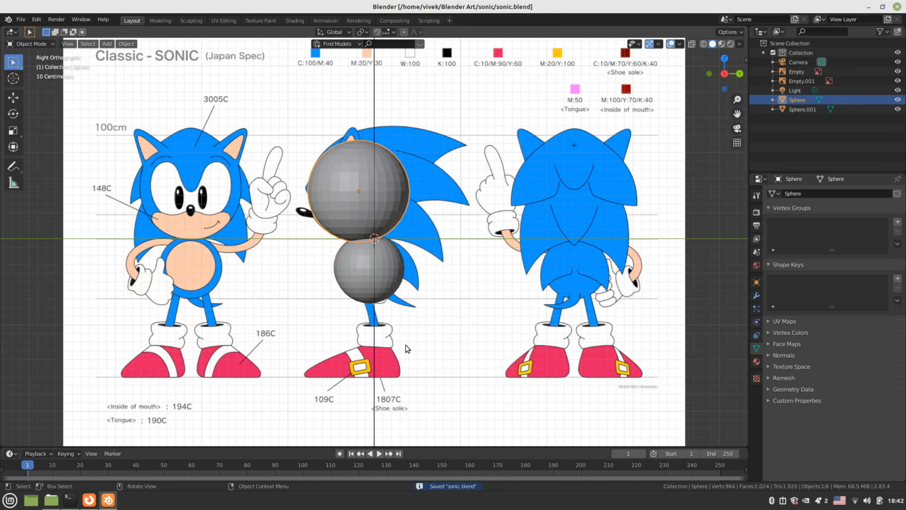
{"action": "key", "text": "KP_1"}
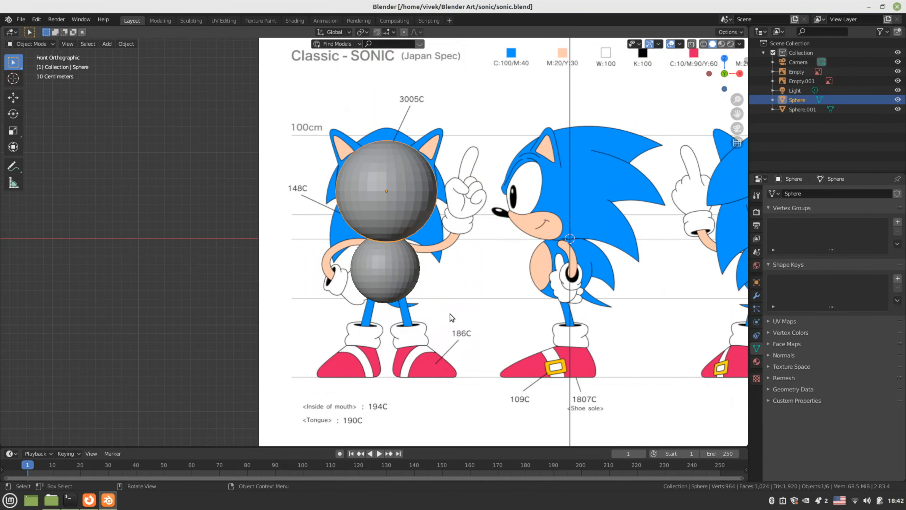
{"action": "scroll", "coordinate": [449, 314], "scroll_direction": "up", "scroll_amount": 3}
{"action": "middle_click_drag", "start_coordinate": [417, 150], "coordinate": [372, 161]}
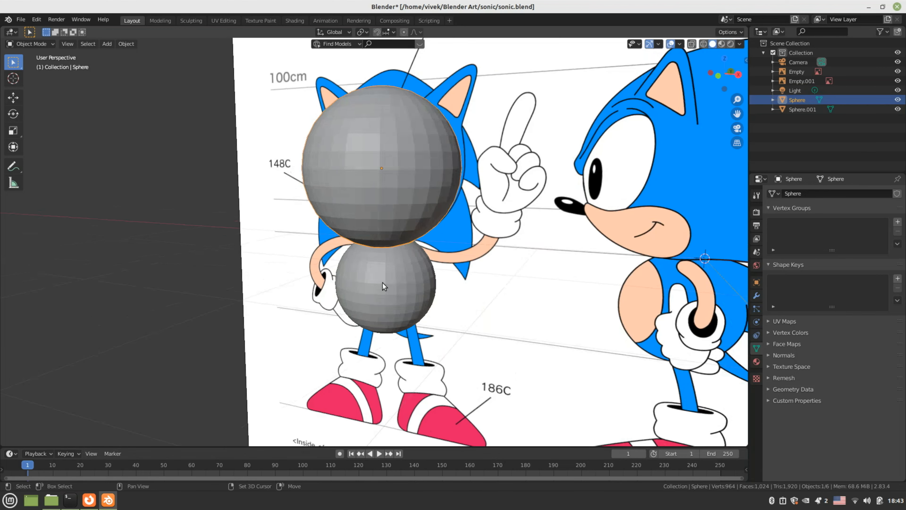
{"action": "left_click", "coordinate": [383, 283], "text": "shift"}
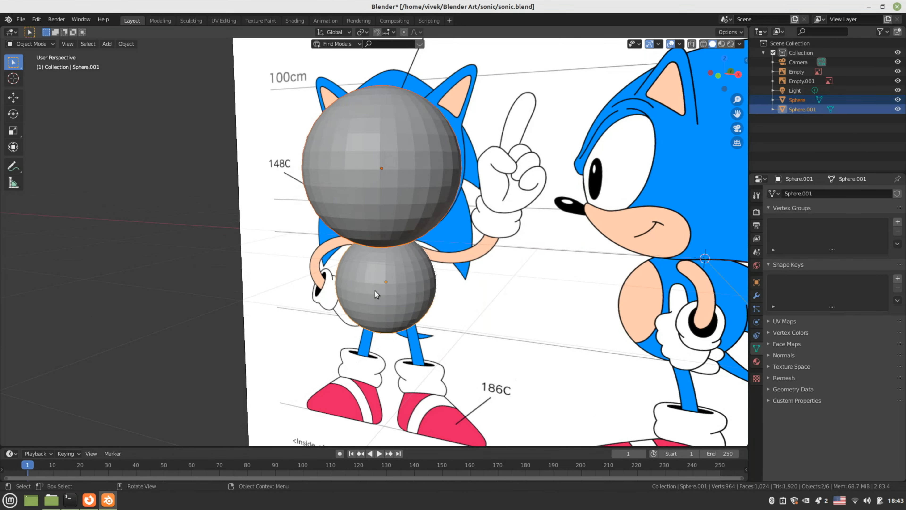
{"action": "mouse_move", "coordinate": [374, 291]}
{"action": "middle_mouse_down"}
{"action": "mouse_move", "coordinate": [438, 284]}
{"action": "mouse_move", "coordinate": [383, 291]}
{"action": "middle_mouse_up"}
{"action": "key", "text": "ctrl+j"}
{"action": "key", "text": "g"}
{"action": "left_click", "coordinate": [383, 302]}
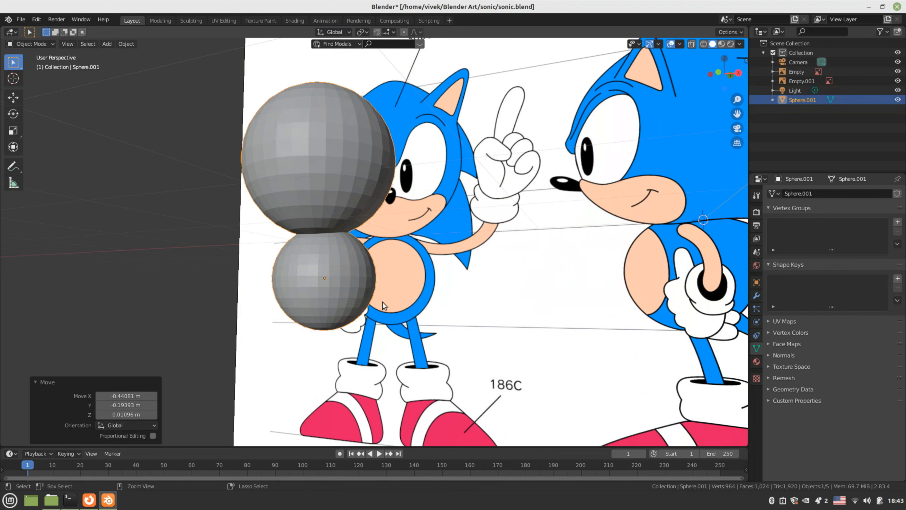
{"action": "key", "text": "ctrl+z"}
Step: Rename the joined sphere object to sonic
{"action": "middle_click_drag", "start_coordinate": [464, 279], "coordinate": [492, 264]}
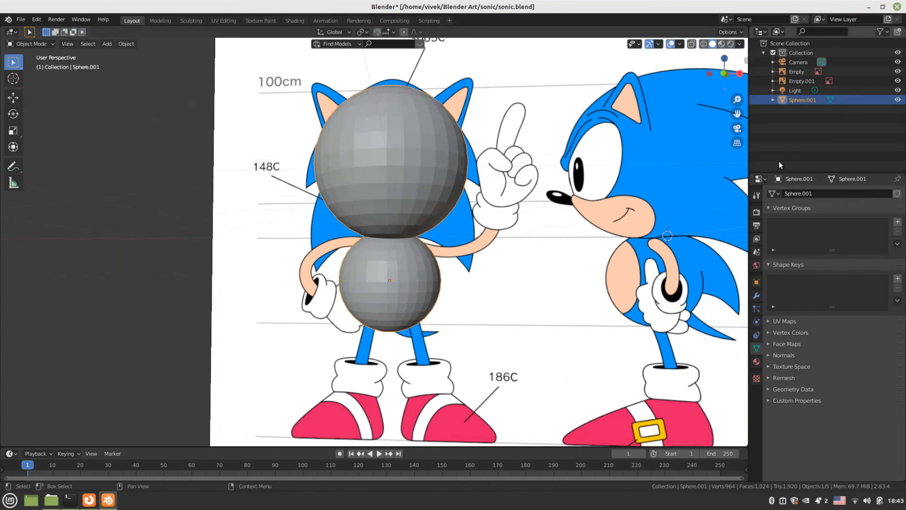
{"action": "double_click", "coordinate": [803, 100]}
{"action": "type", "text": "s"}
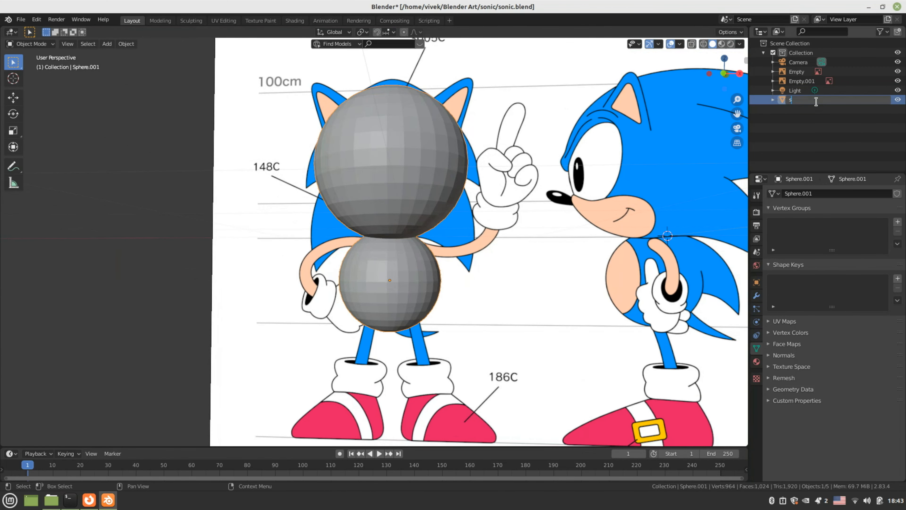
{"action": "type", "text": "onic"}
{"action": "key", "text": "Return"}
Step: Switch to the Sculpting workspace, select the sonic object and shade it smooth
{"action": "middle_click_drag", "start_coordinate": [392, 214], "coordinate": [324, 138]}
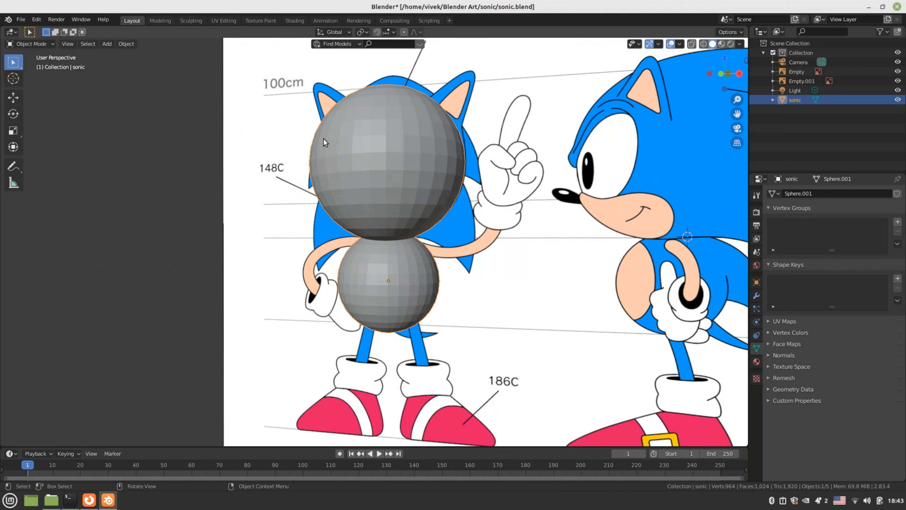
{"action": "left_click", "coordinate": [38, 43]}
{"action": "left_click", "coordinate": [339, 158]}
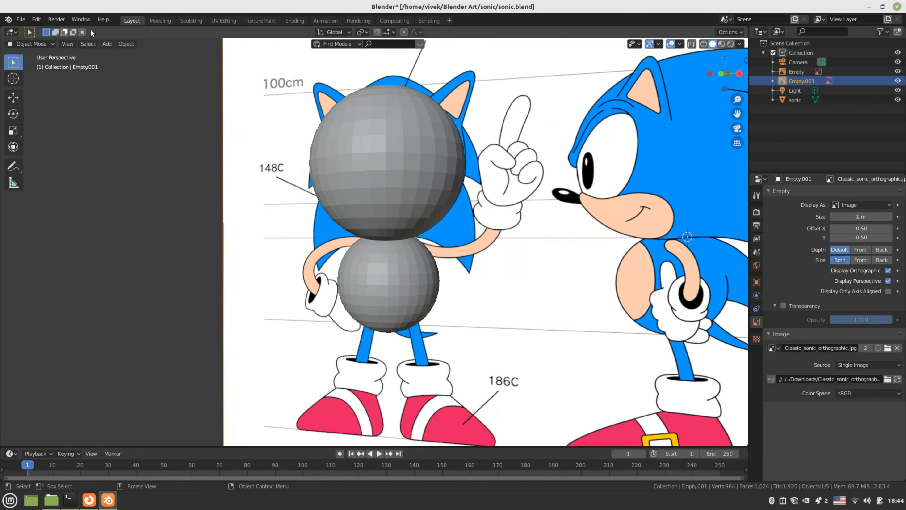
{"action": "left_click", "coordinate": [191, 21]}
{"action": "left_click", "coordinate": [214, 215]}
{"action": "right_click", "coordinate": [214, 214]}
{"action": "left_click", "coordinate": [228, 223]}
{"action": "mouse_move", "coordinate": [229, 232]}
{"action": "middle_mouse_down"}
{"action": "mouse_move", "coordinate": [241, 248]}
{"action": "mouse_move", "coordinate": [383, 264]}
{"action": "middle_mouse_up"}
Step: Show the model as wireframe over the front-view drawing and put the sonic object into Sculpt Mode
{"action": "key", "text": "KP_1"}
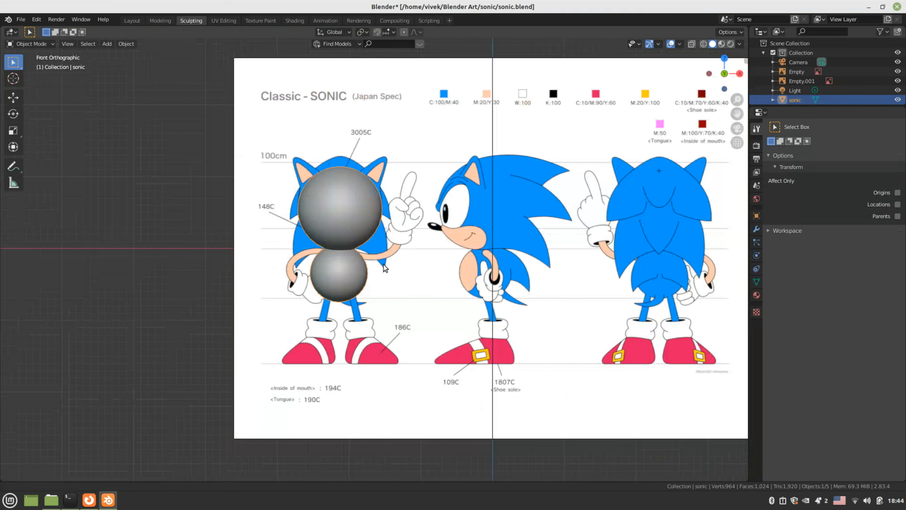
{"action": "scroll", "coordinate": [383, 264], "scroll_direction": "up", "scroll_amount": 5}
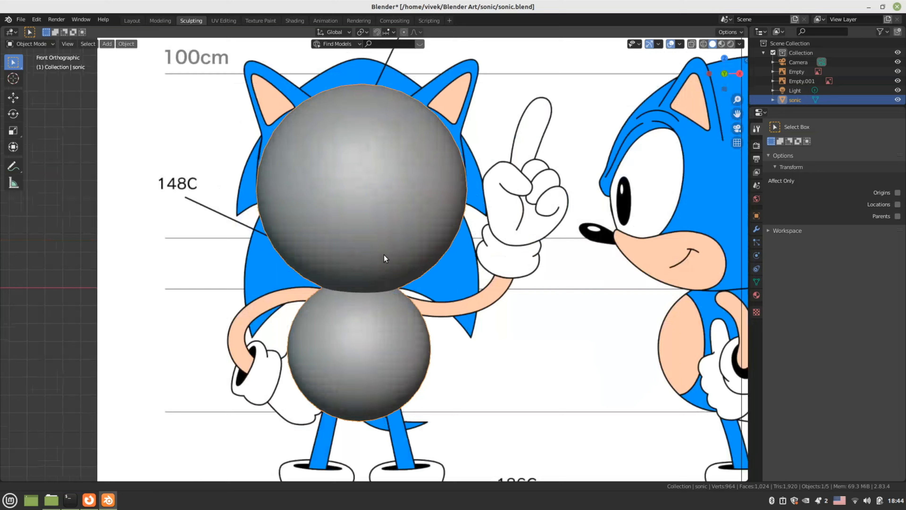
{"action": "scroll", "coordinate": [383, 254], "scroll_direction": "up", "scroll_amount": 3}
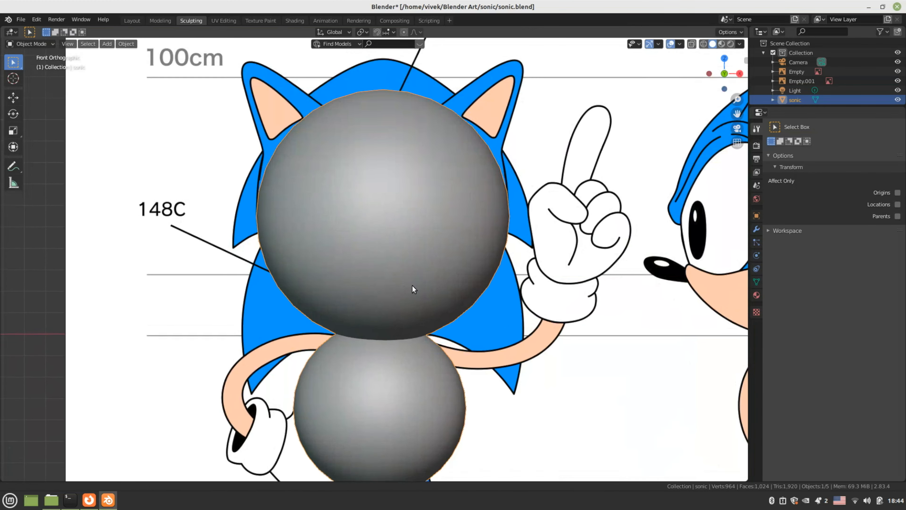
{"action": "middle_click_drag", "start_coordinate": [412, 286], "coordinate": [414, 293], "text": "shift"}
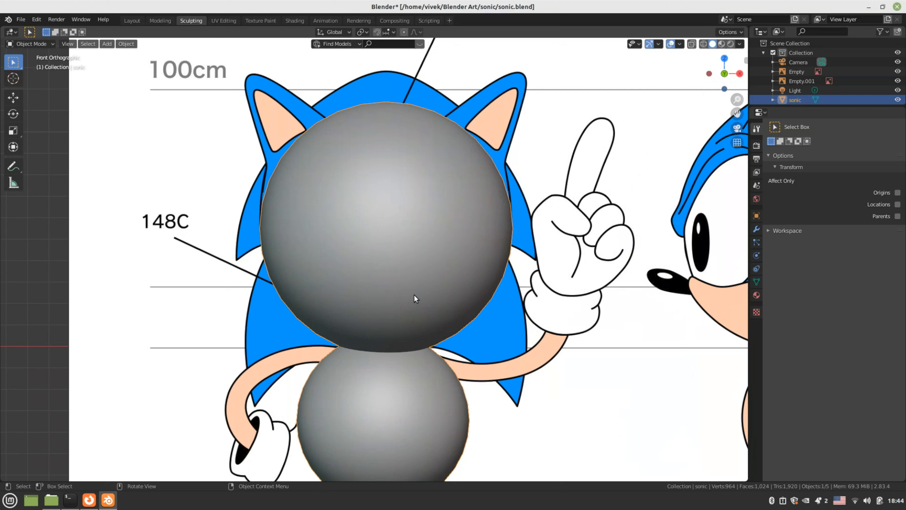
{"action": "key", "text": "z"}
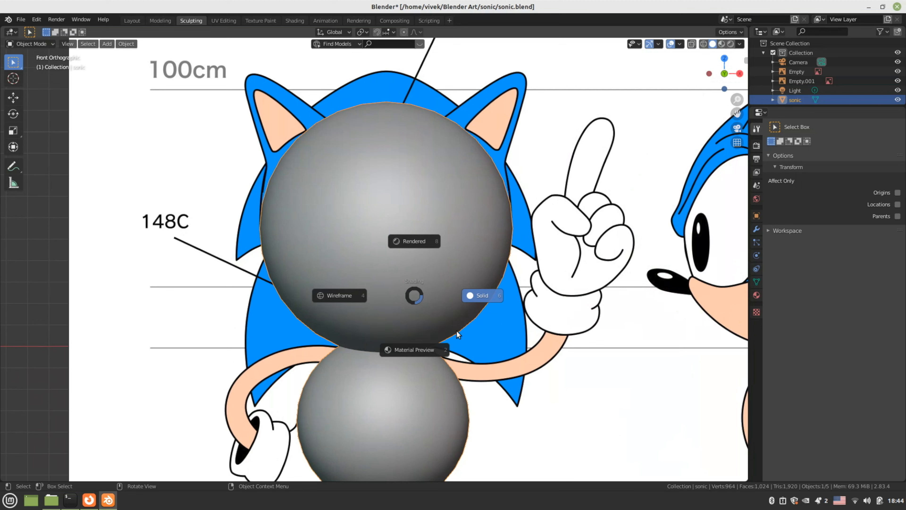
{"action": "left_click", "coordinate": [338, 293]}
{"action": "left_click", "coordinate": [31, 44]}
{"action": "left_click", "coordinate": [32, 75]}
Step: Enable Dyntopo and set its detail size to 8 px
{"action": "left_click", "coordinate": [776, 395]}
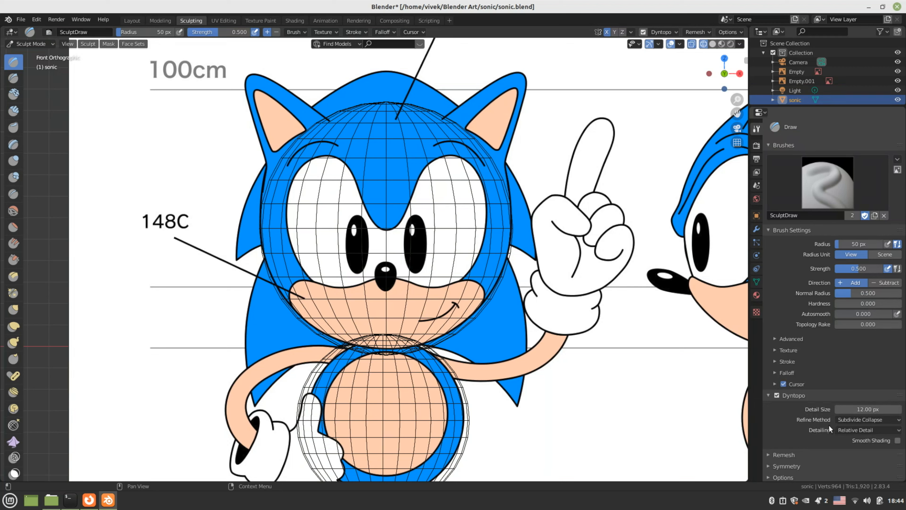
{"action": "left_click", "coordinate": [865, 409]}
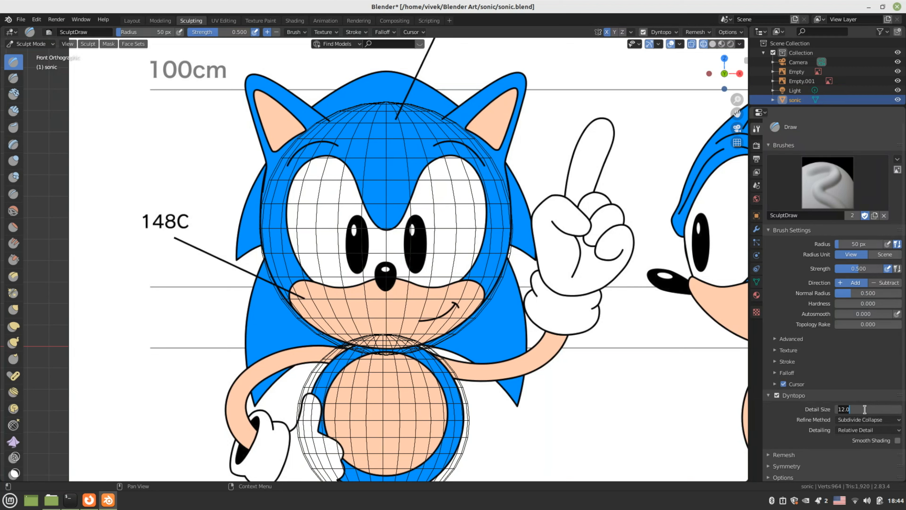
{"action": "type", "text": "8"}
{"action": "key", "text": "Return"}
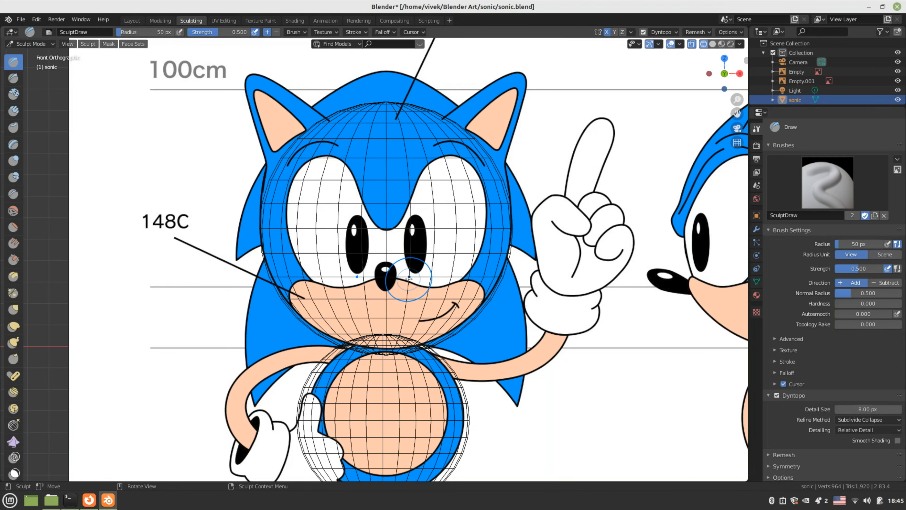
Step: Build up the nose over the front-view drawing with the Inflate brush at 50 px radius, and show the symmetry settings
{"action": "scroll", "coordinate": [409, 278], "scroll_direction": "up", "scroll_amount": 3}
{"action": "scroll", "coordinate": [409, 278], "scroll_direction": "up", "scroll_amount": 2}
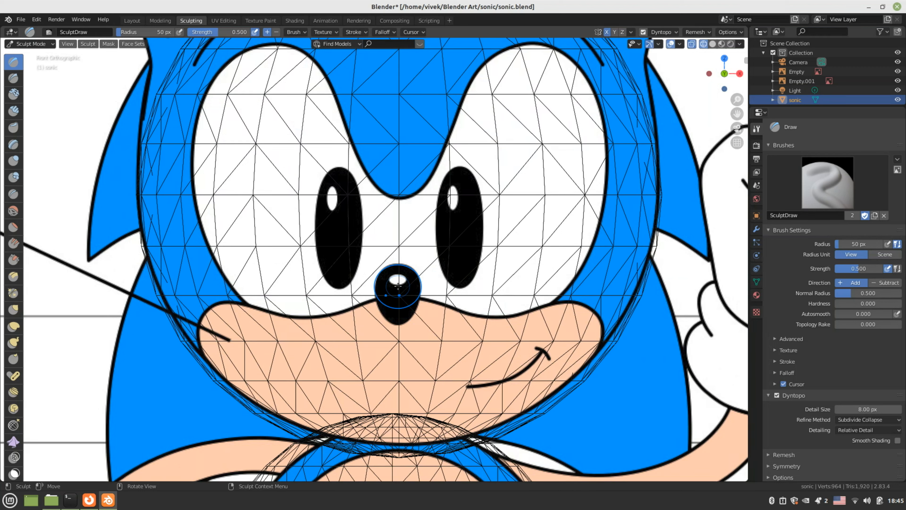
{"action": "key", "text": "z"}
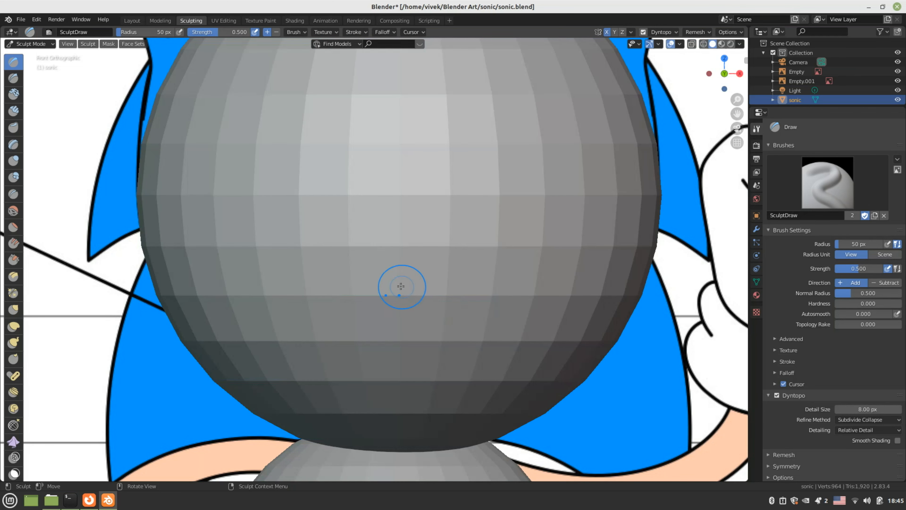
{"action": "key", "text": "z"}
{"action": "left_click", "coordinate": [13, 161]}
{"action": "left_click_drag", "start_coordinate": [396, 286], "coordinate": [398, 303]}
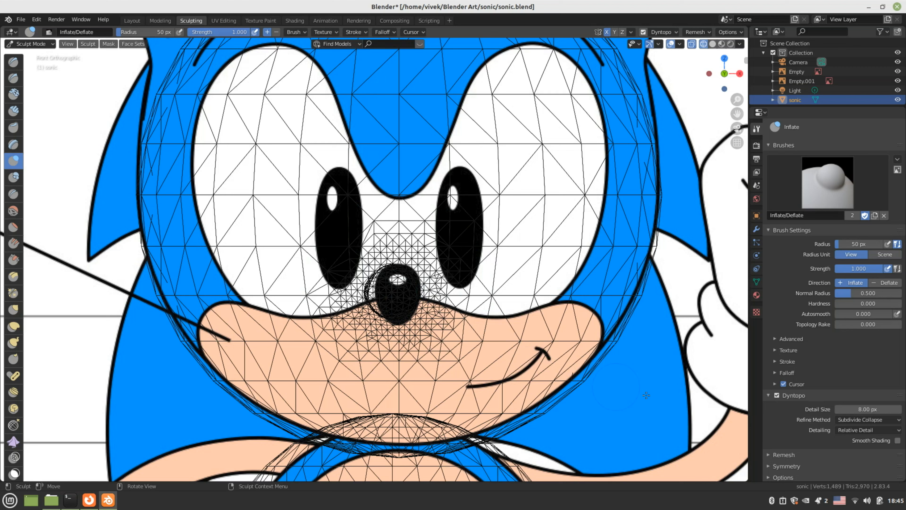
{"action": "scroll", "coordinate": [791, 458], "scroll_direction": "down", "scroll_amount": 1}
{"action": "left_click", "coordinate": [794, 456]}
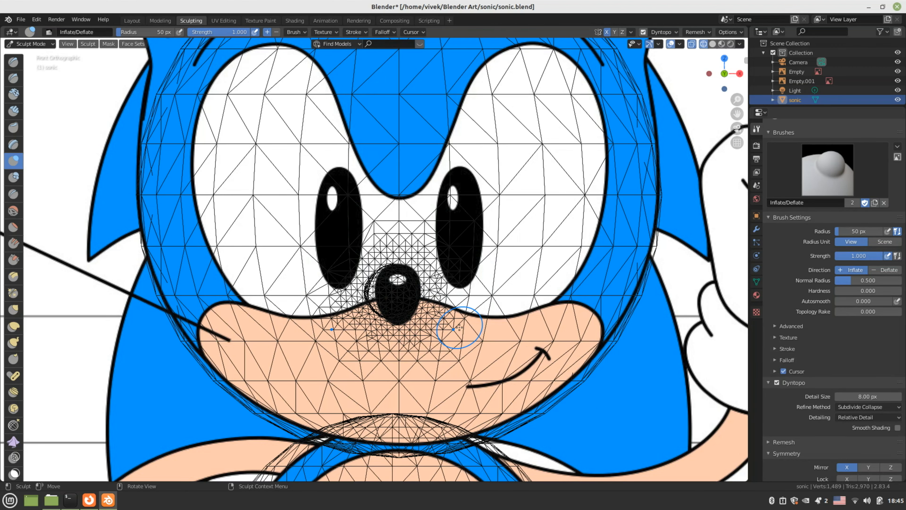
Step: In the side view with solid shading, pull the nose forward using the Snake Hook brush at 158 px radius
{"action": "key", "text": "KP_3"}
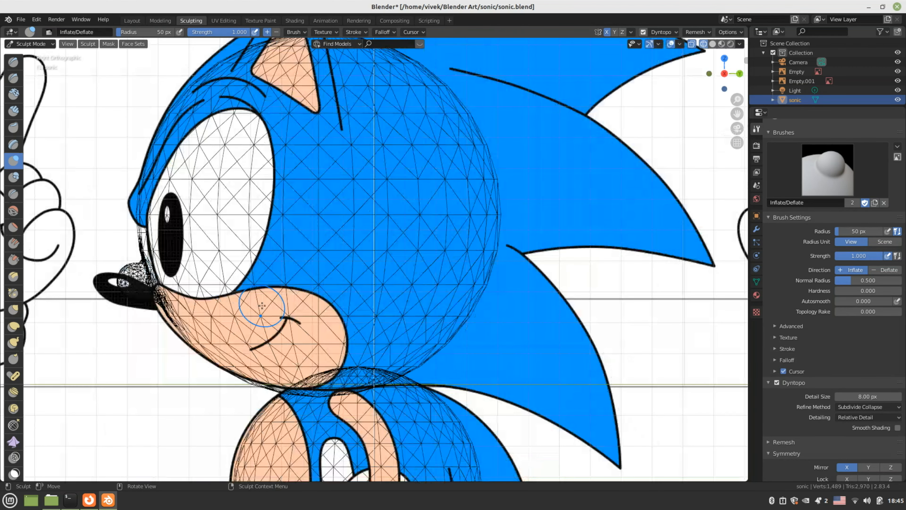
{"action": "left_click", "coordinate": [712, 44]}
{"action": "scroll", "coordinate": [262, 306], "scroll_direction": "up", "scroll_amount": 4}
{"action": "middle_click_drag", "start_coordinate": [178, 285], "coordinate": [410, 296], "text": "shift"}
{"action": "left_click", "coordinate": [14, 342]}
{"action": "key", "text": "f"}
{"action": "left_click_drag", "start_coordinate": [381, 296], "coordinate": [390, 332]}
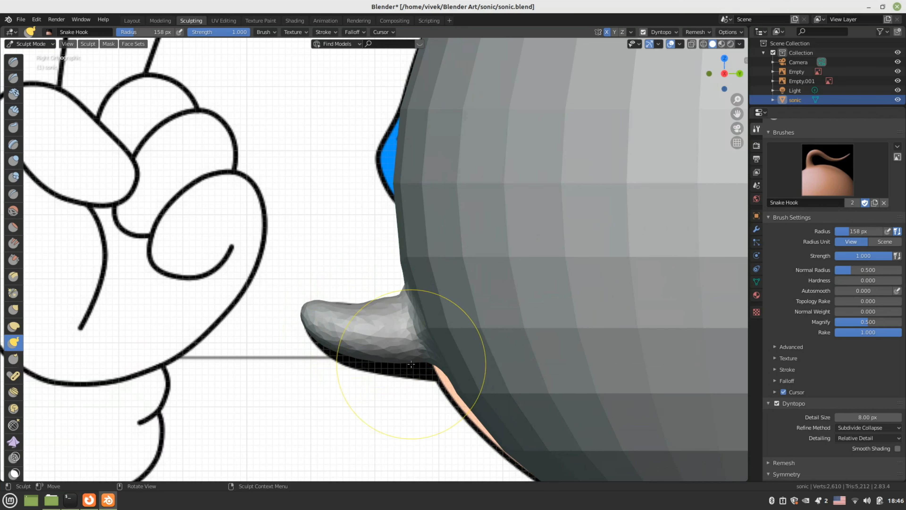
Step: Fill out the nose's underside and adjust its upper edge and tip with Snake Hook to match the side-view drawing
{"action": "left_click_drag", "start_coordinate": [406, 376], "coordinate": [346, 361]}
{"action": "left_click_drag", "start_coordinate": [382, 299], "coordinate": [382, 304]}
{"action": "scroll", "coordinate": [328, 325], "scroll_direction": "up", "scroll_amount": 2}
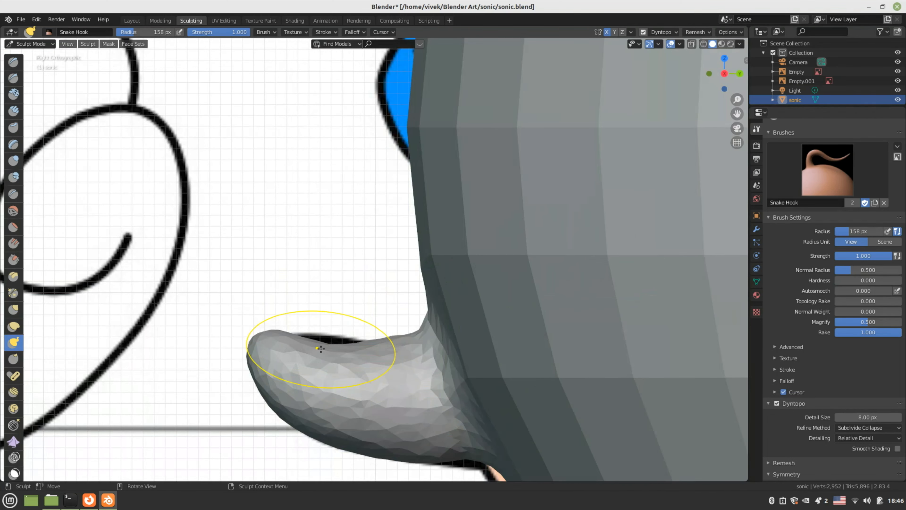
{"action": "left_click_drag", "start_coordinate": [319, 347], "coordinate": [324, 331]}
{"action": "left_click_drag", "start_coordinate": [259, 356], "coordinate": [258, 348]}
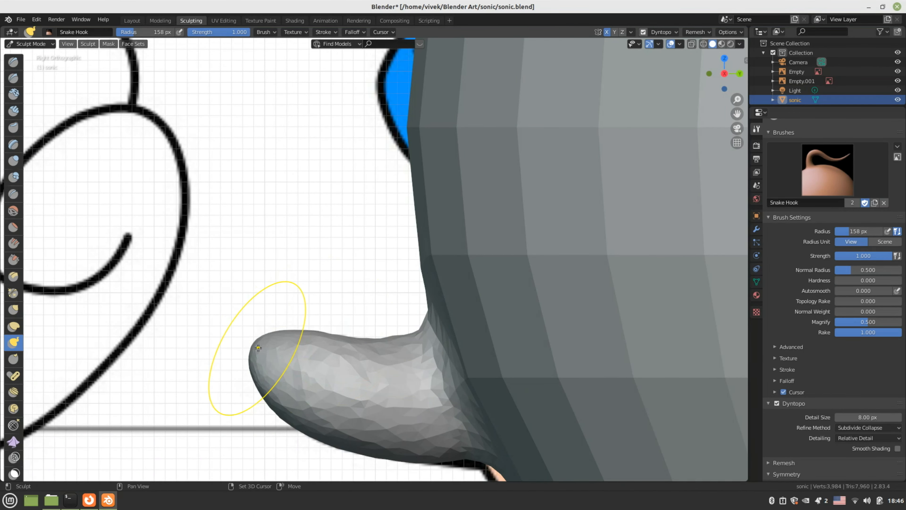